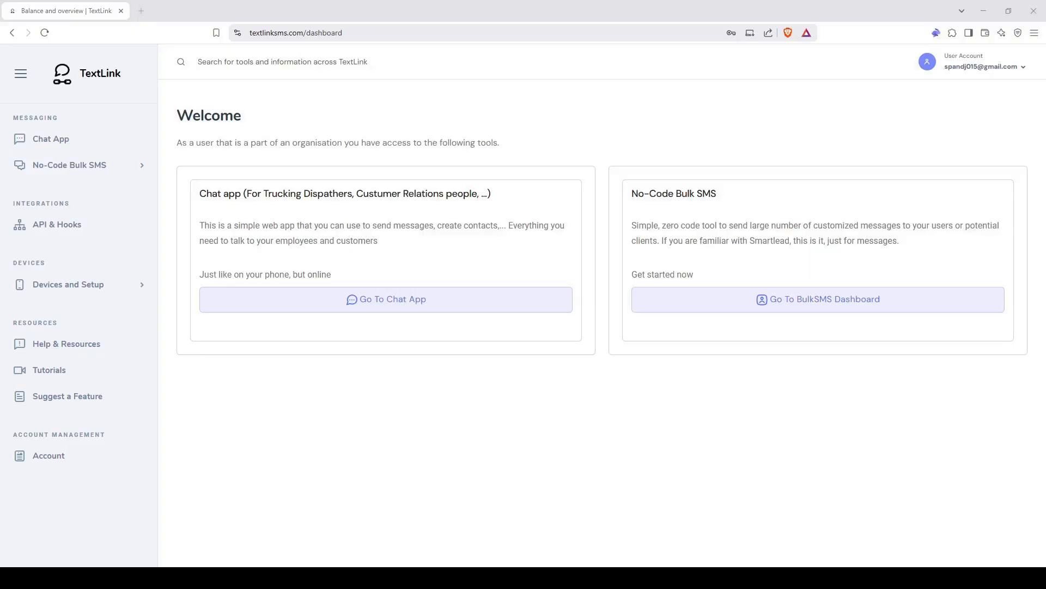
- Open the Chat App from the Messaging section of the sidebar
left_click(50, 139)
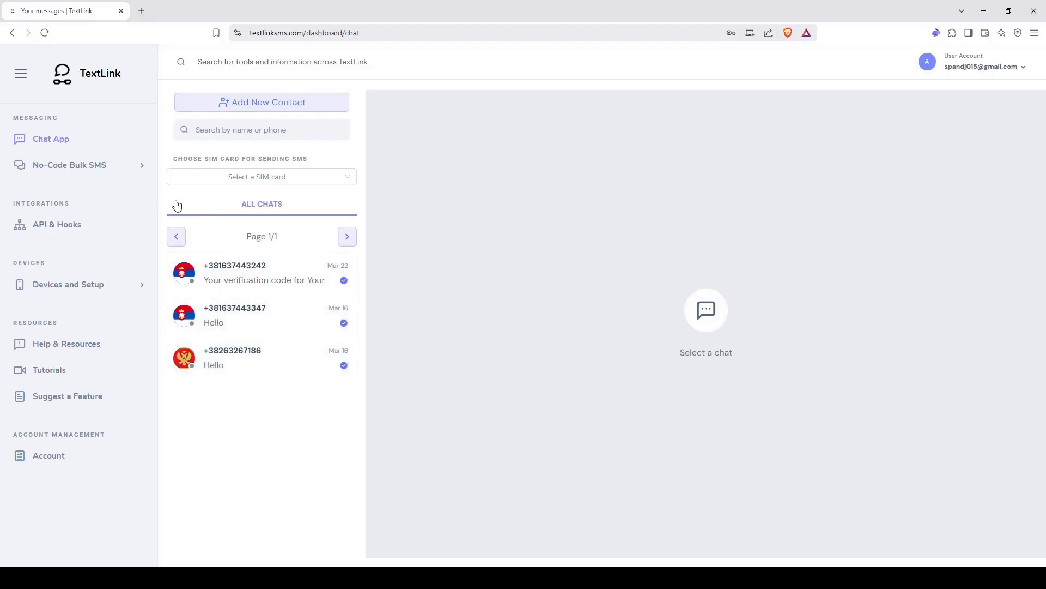
- Expand No-Code Bulk SMS in the sidebar and go to its Dashboard
left_click(82, 167)
left_click(89, 190)
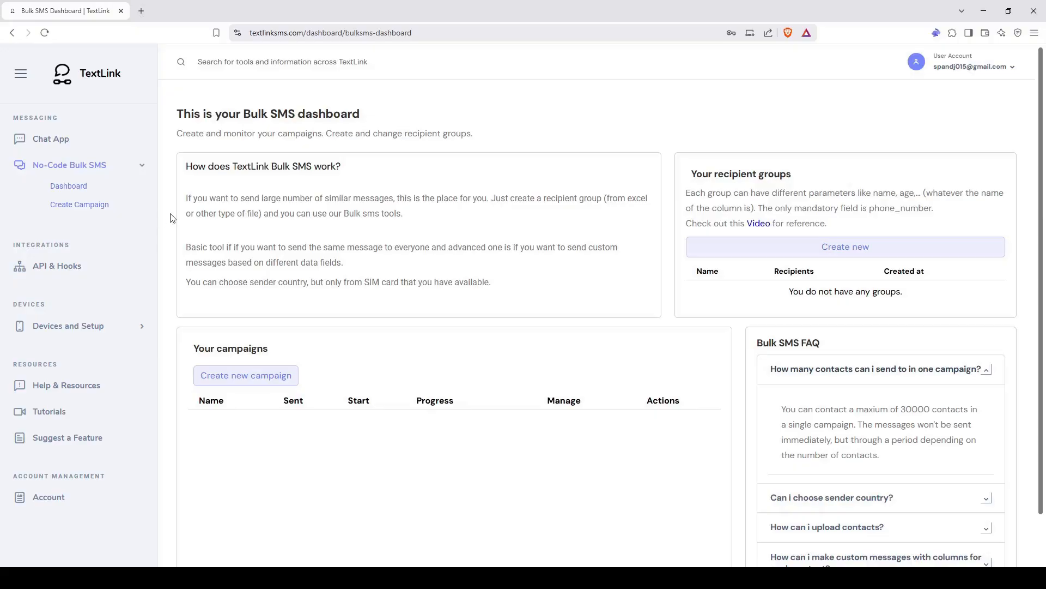
scroll(222, 241, "down", 1)
left_click(120, 205)
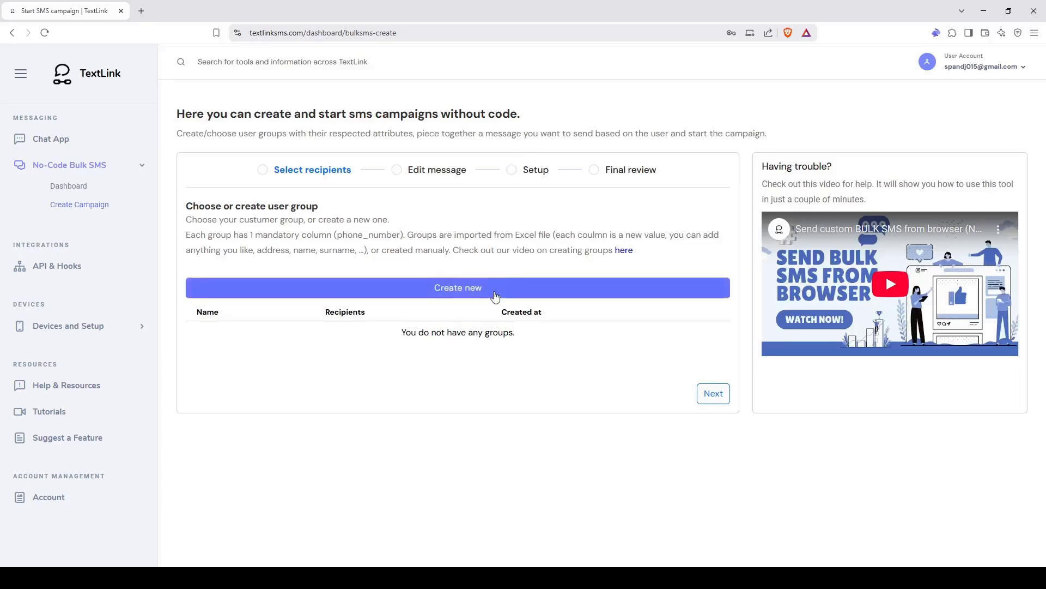
left_click(68, 145)
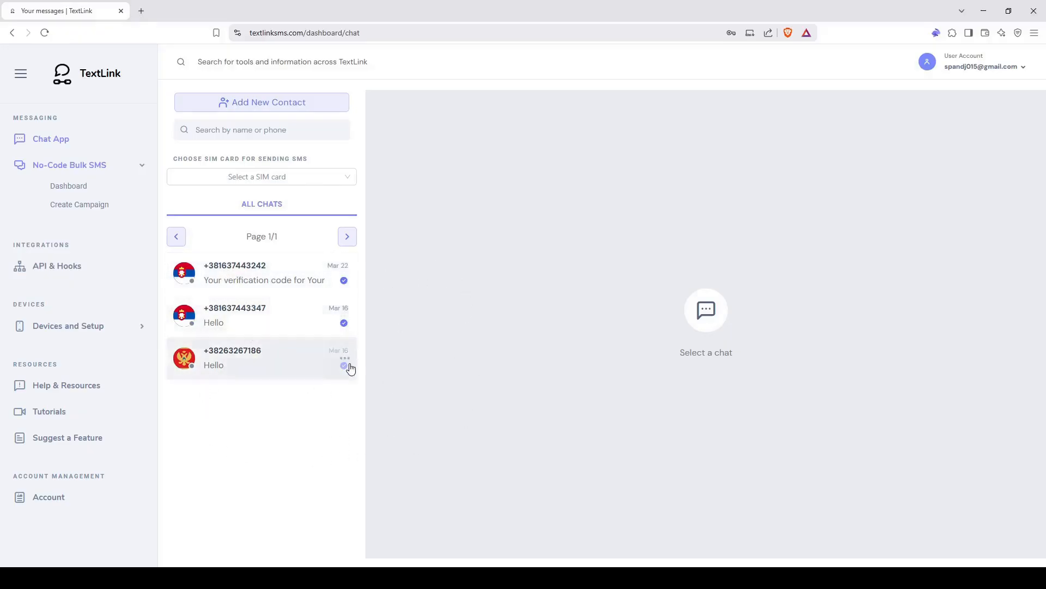
left_click(104, 190)
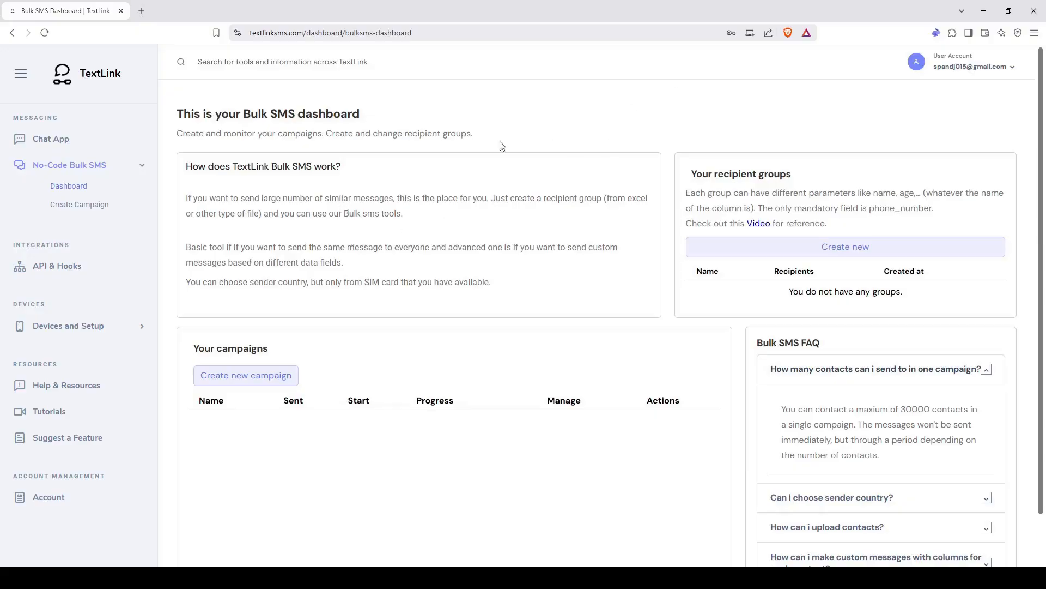
left_click(52, 326)
- Attempt to delete Device 680 from the devices dashboard and dismiss the admin-only notice
left_click(68, 324)
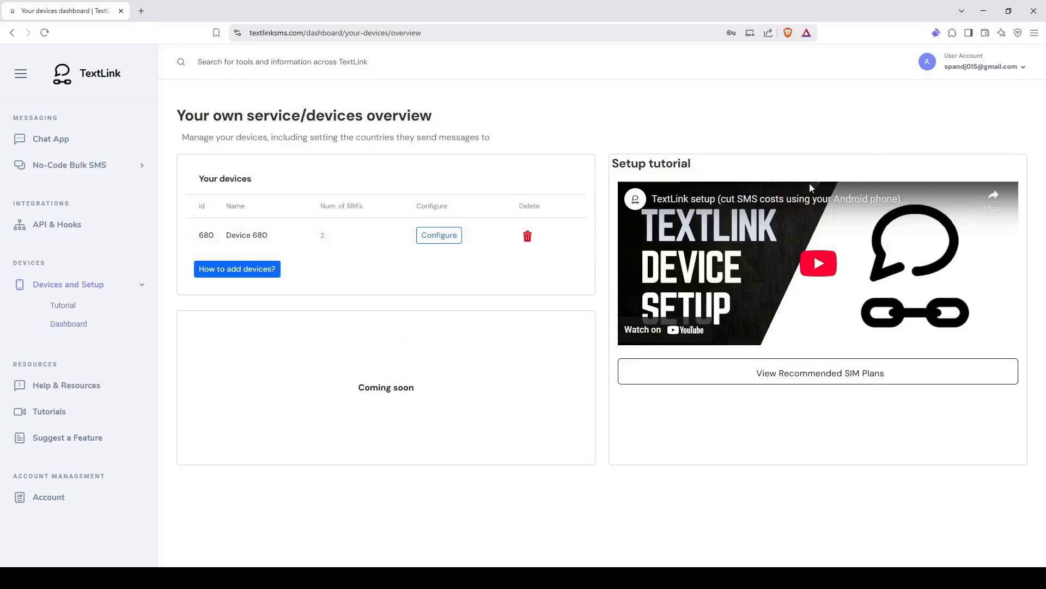
left_click(528, 239)
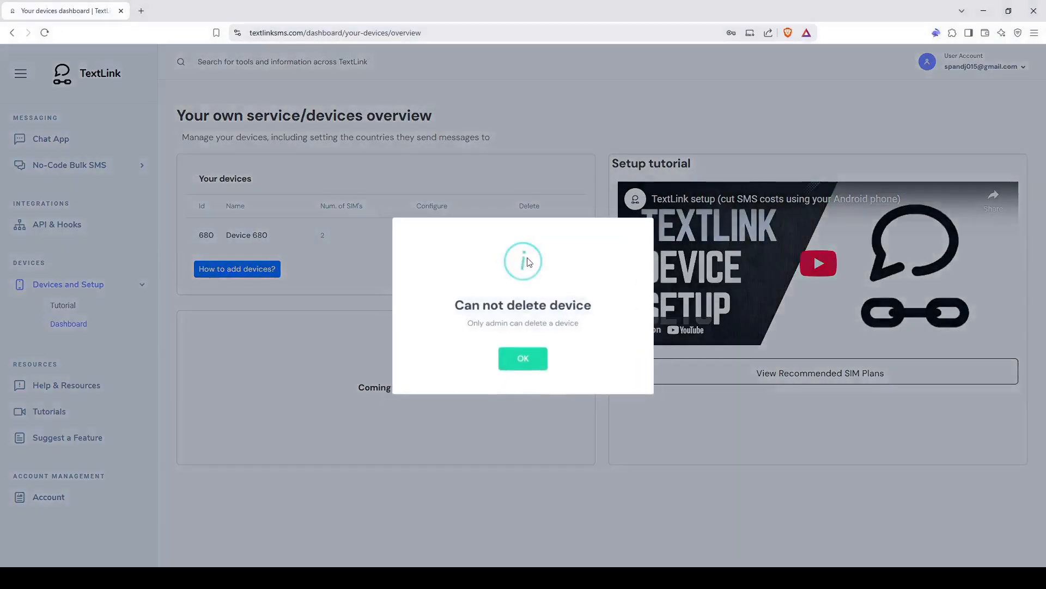
left_click(524, 358)
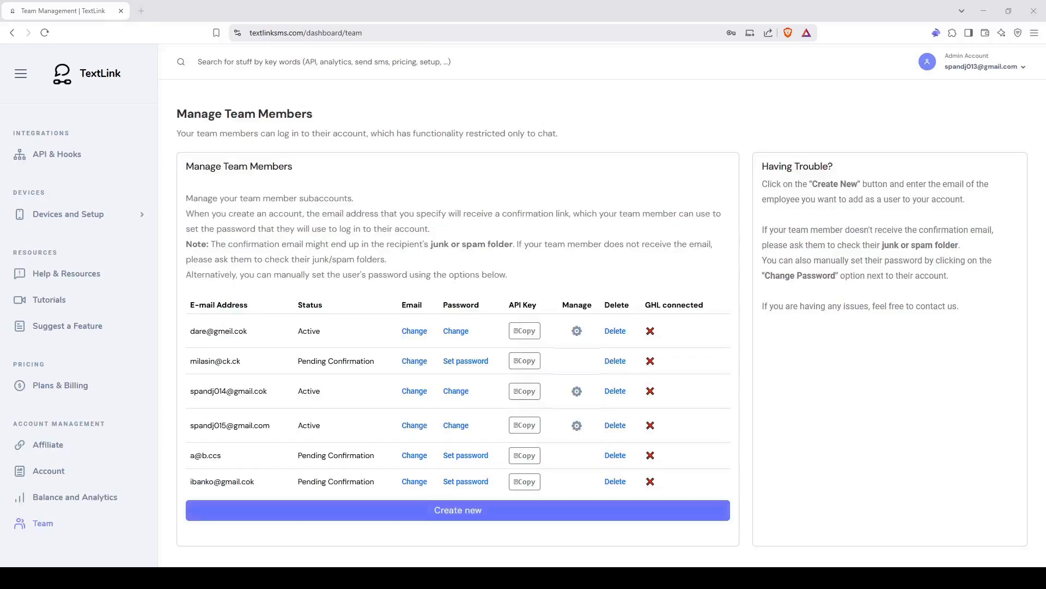
- Create a new sub-user with the sub-user's e-mail address, then close the Create Subuser dialog
left_click(486, 508)
left_click(490, 327)
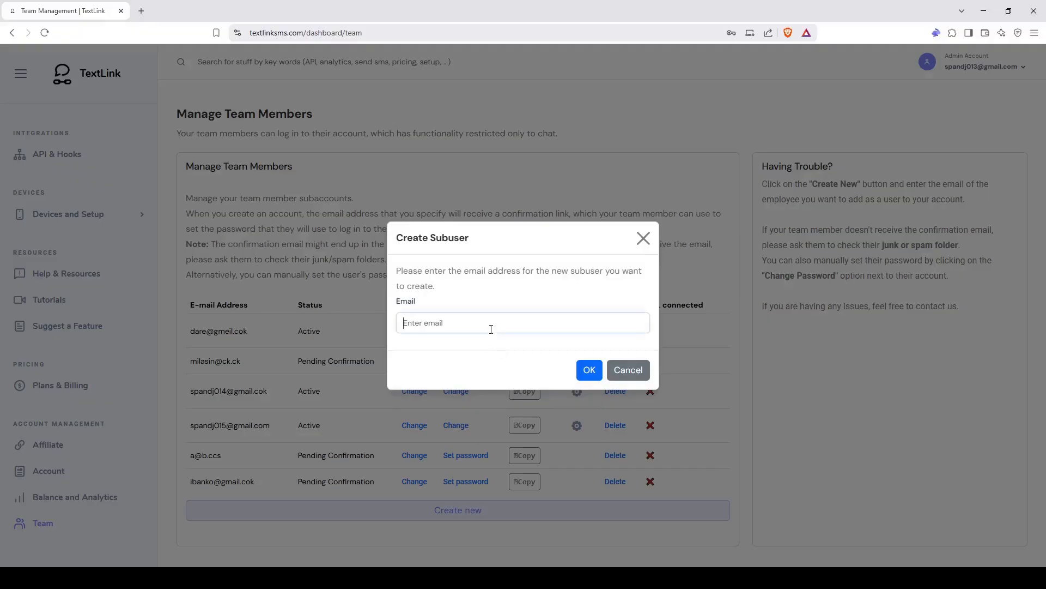
left_click(502, 293)
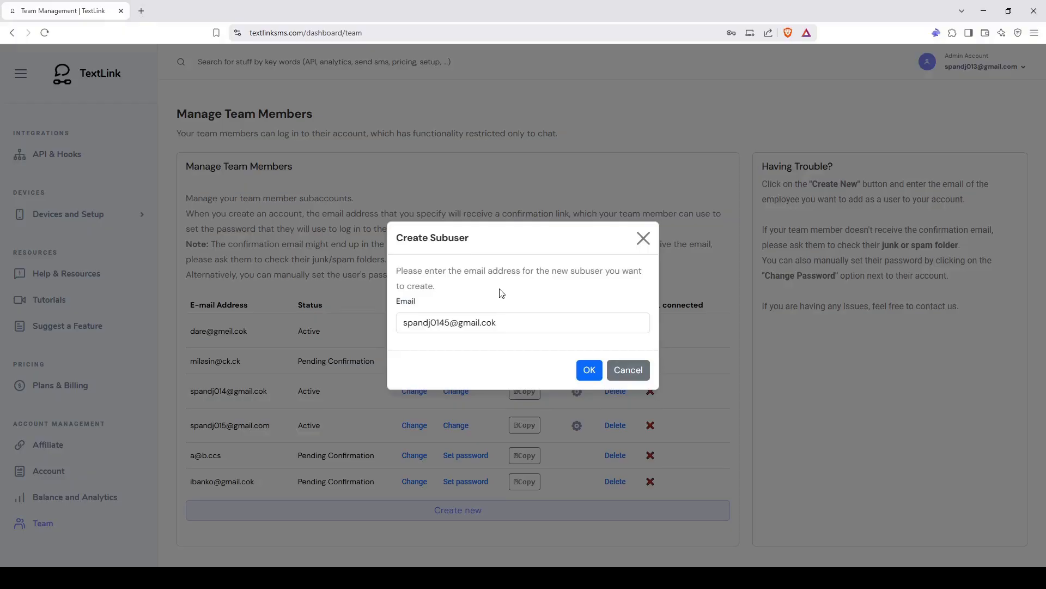
left_click(586, 369)
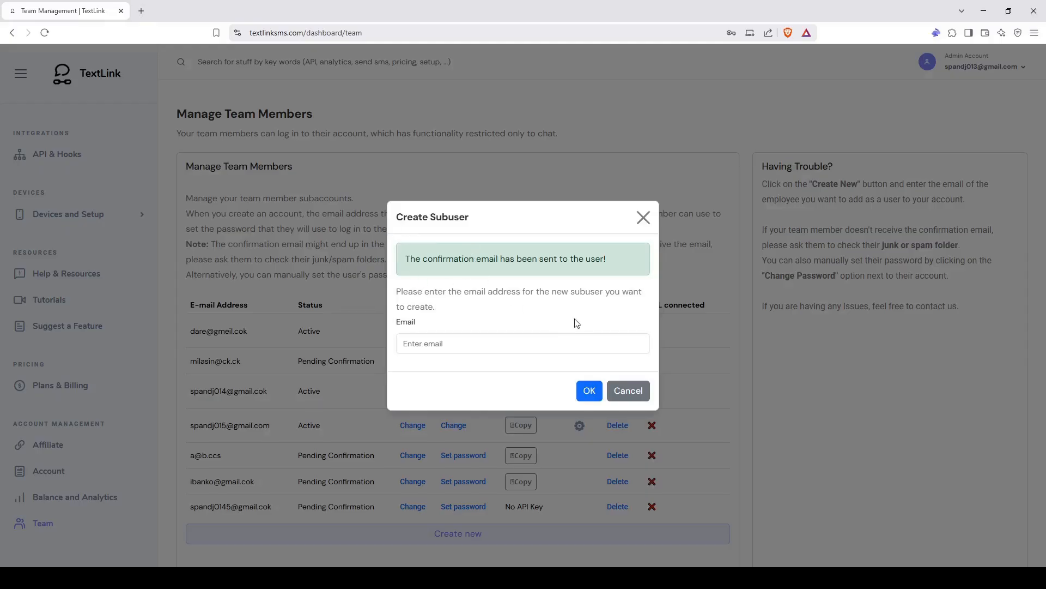
left_click(643, 217)
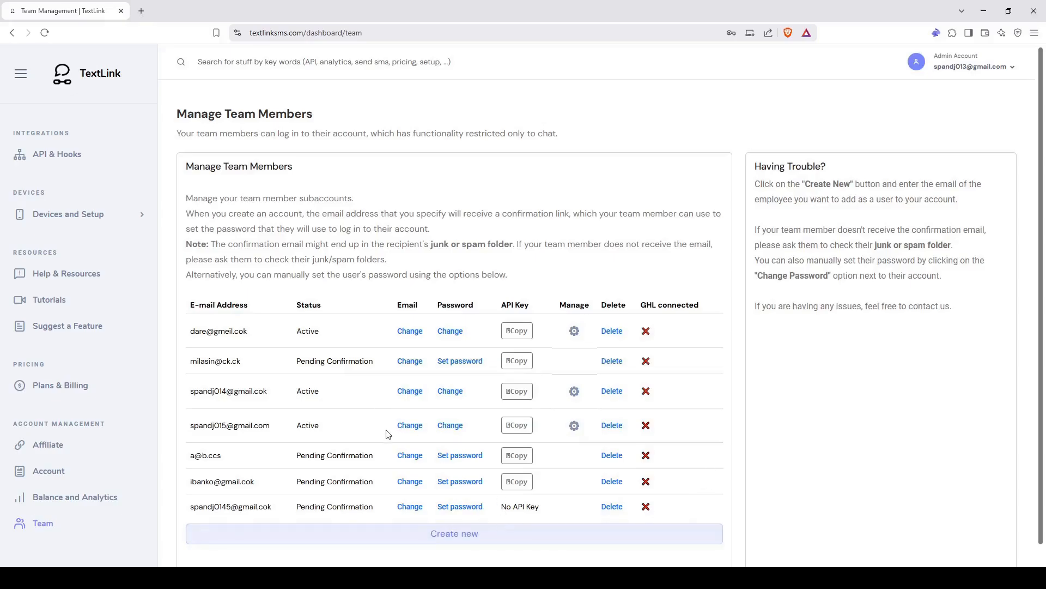
- Reload the team list and select the new sub-user's e-mail address text
left_click(46, 34)
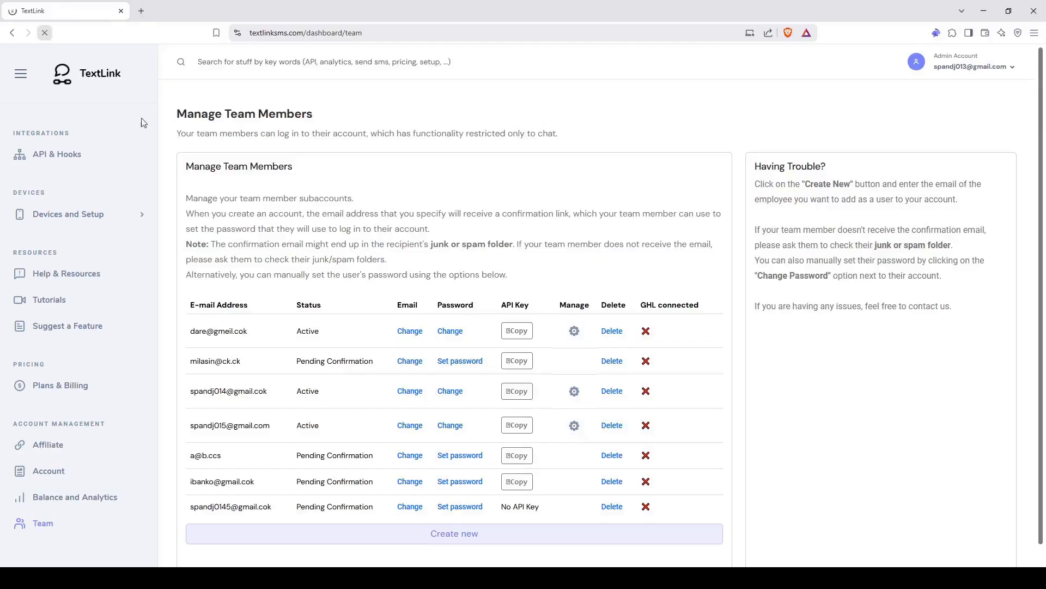
scroll(506, 509, "down", 1)
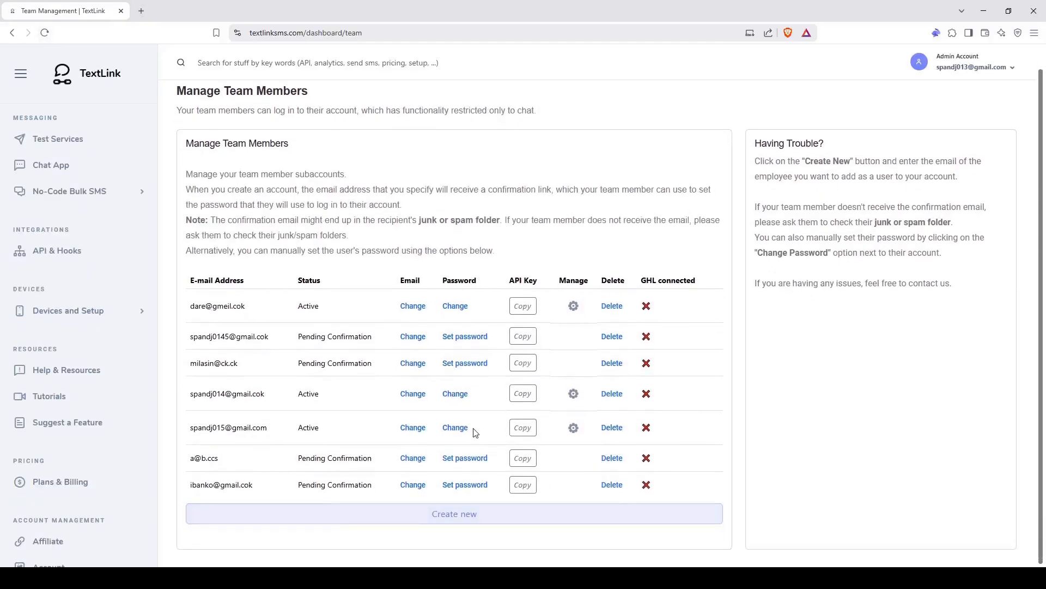
left_click_drag(199, 339, 692, 337)
left_click(692, 337)
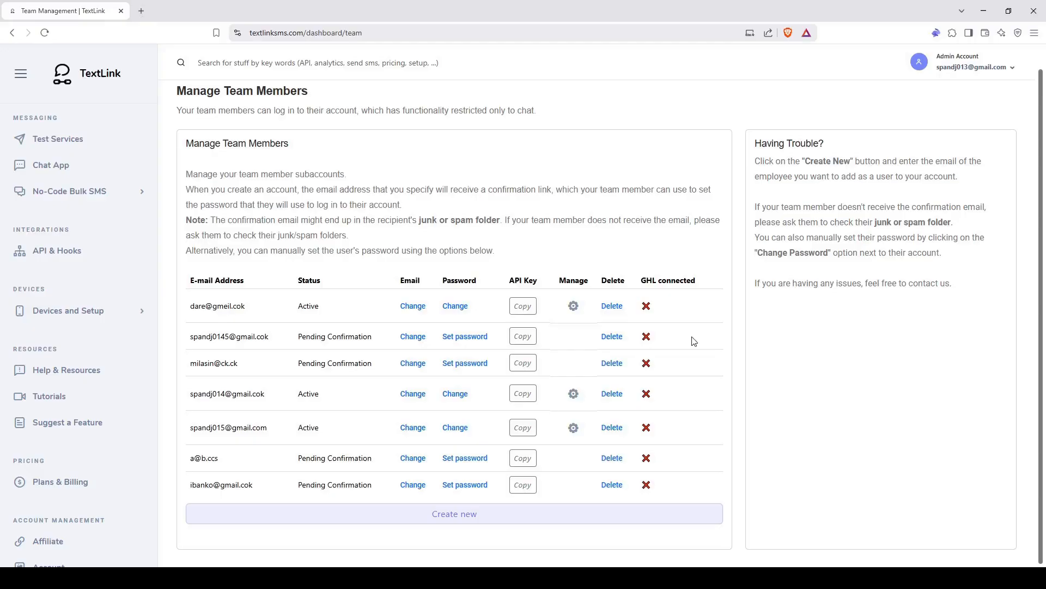
- Set the new sub-user's password, confirm it, submit, and close the dialog
left_click(449, 338)
left_click(440, 278)
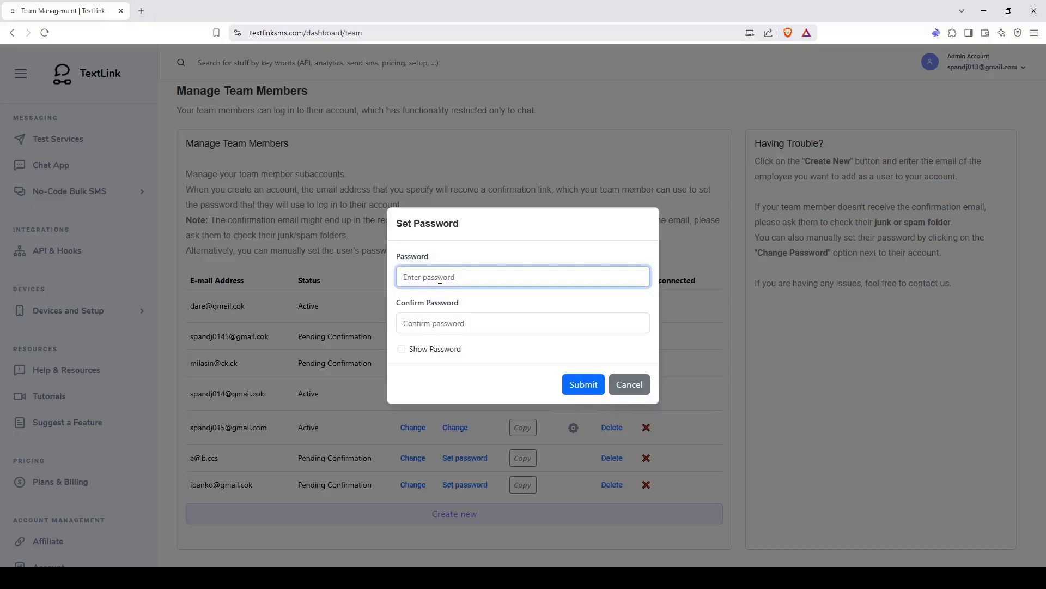
key("ctrl+v")
left_click(460, 328)
key("ctrl+v")
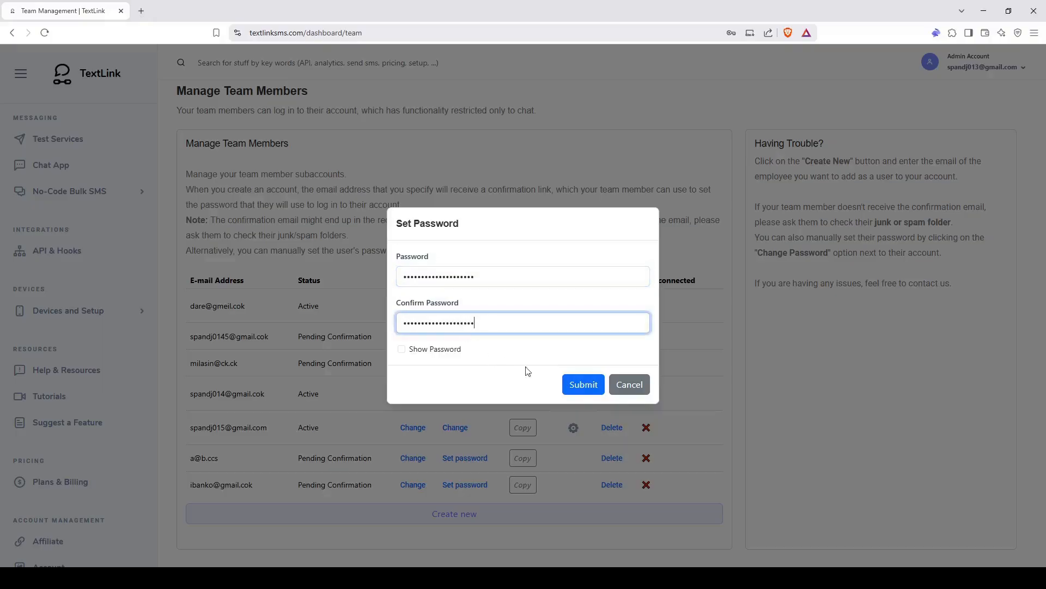
left_click(573, 386)
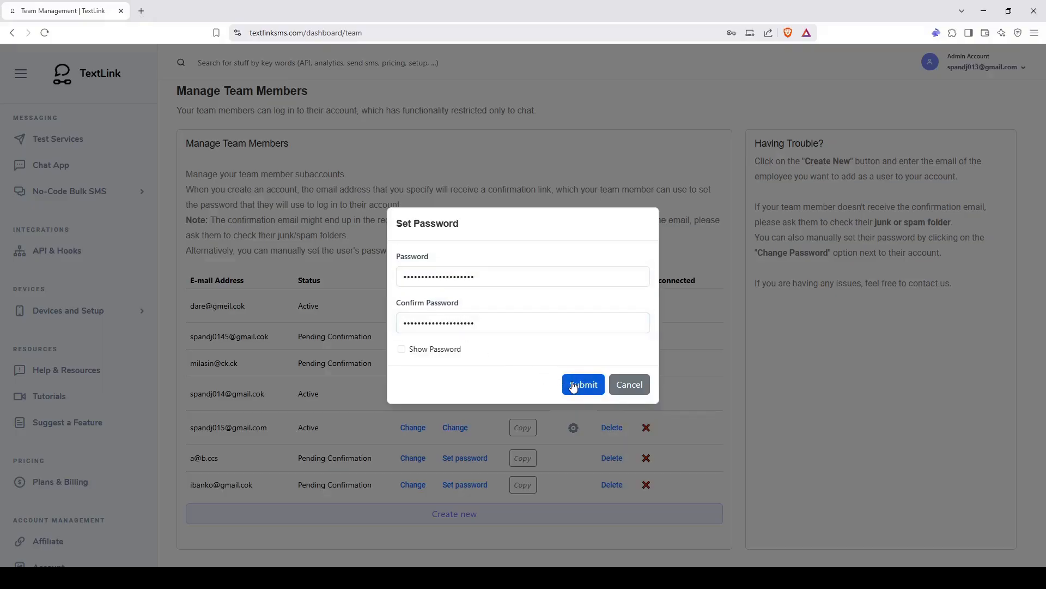
left_click(630, 403)
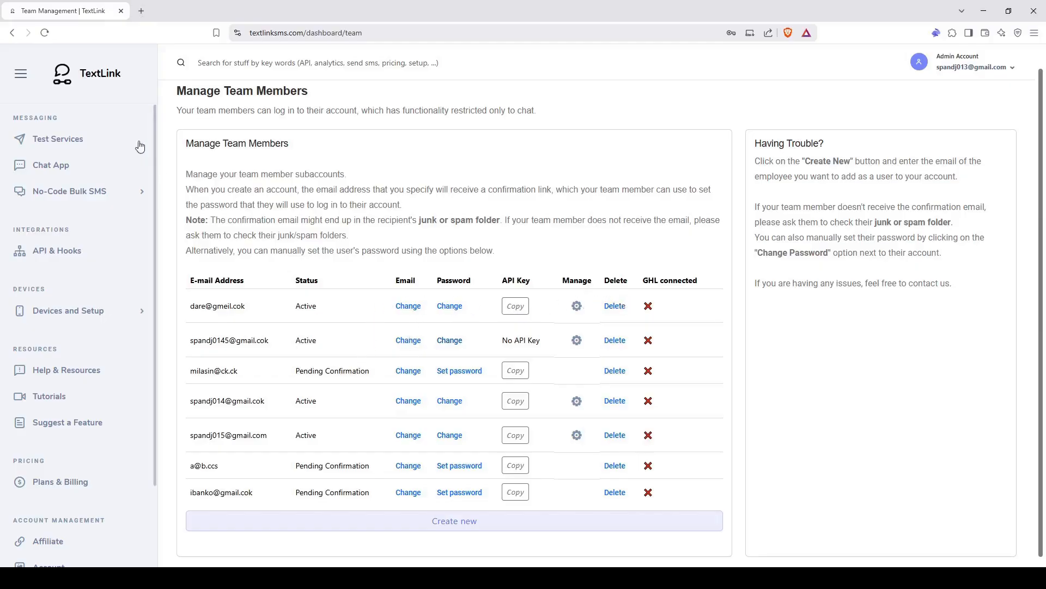
- Reload the team list, check members' statuses, and open the second member's permissions
left_click(43, 33)
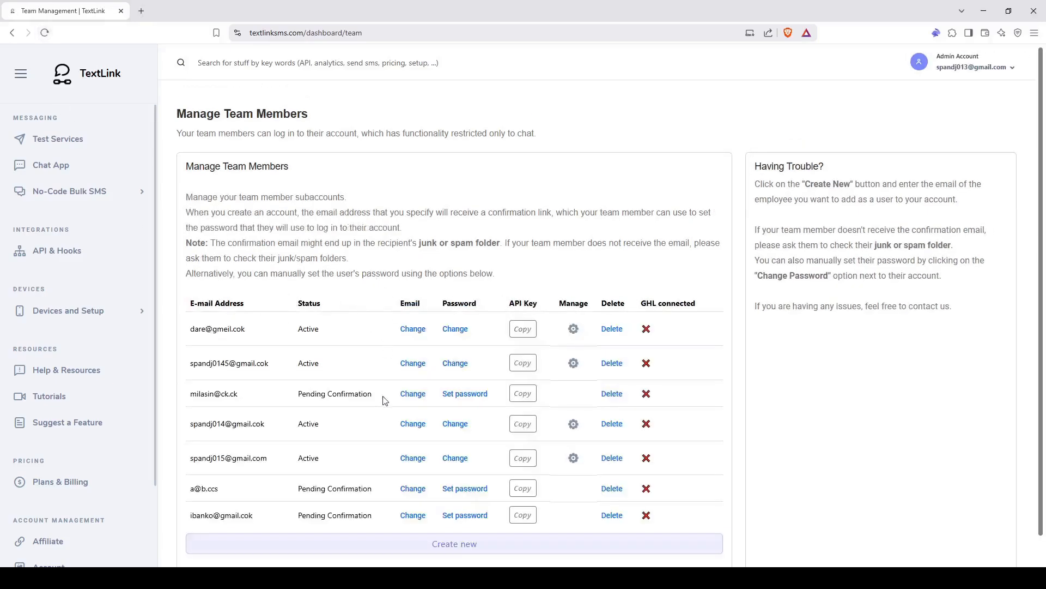
double_click(301, 366)
triple_click(305, 394)
double_click(311, 491)
left_click_drag(311, 490, 649, 512)
left_click(300, 490)
left_click(574, 363)
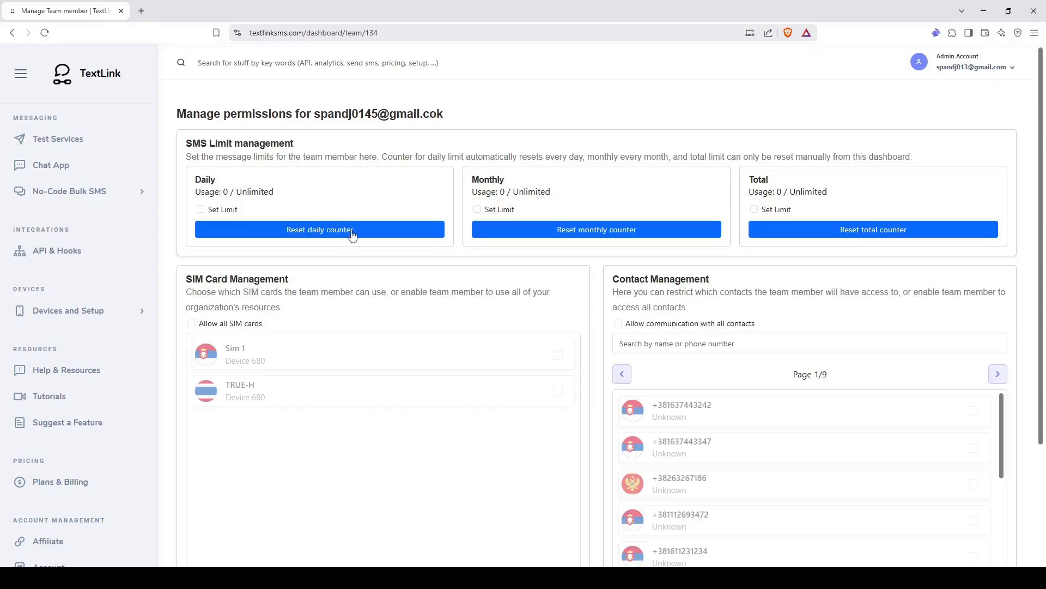
- Enable and save a total SMS limit of 2, then reset the daily counter
left_click(754, 210)
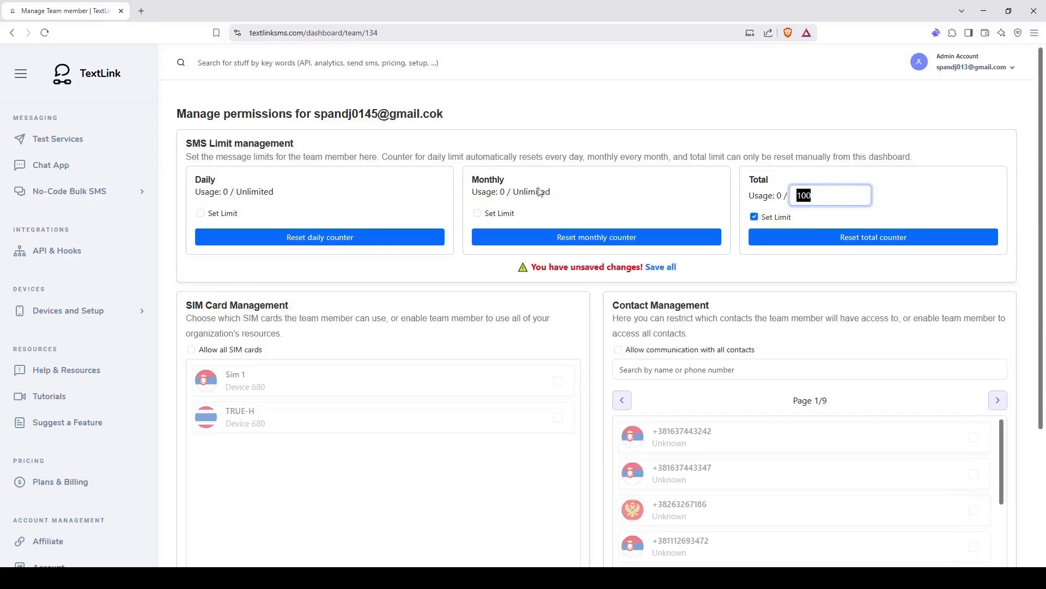
type("2")
left_click(861, 176)
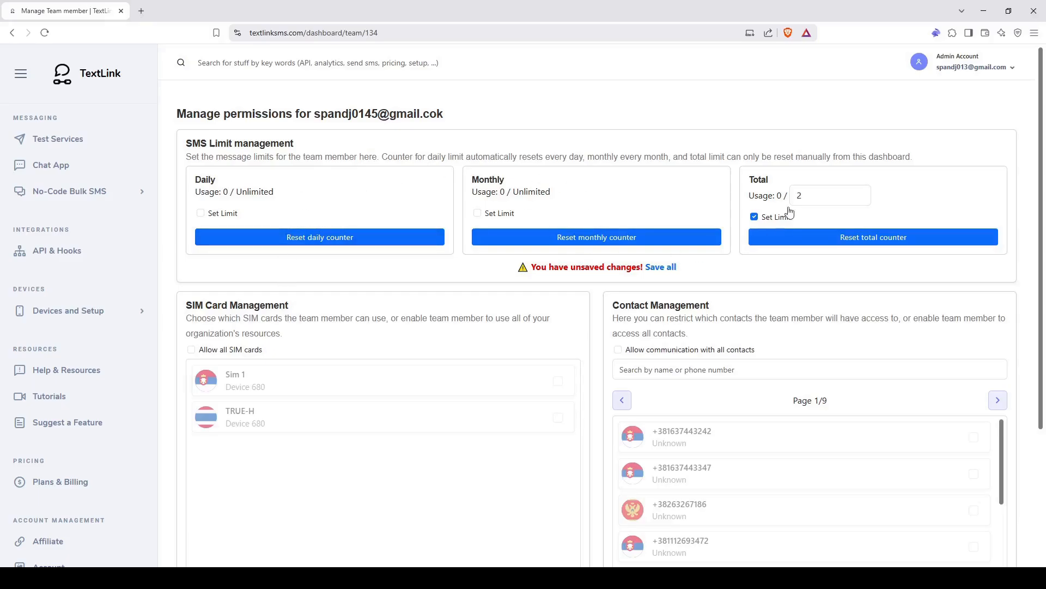
left_click(660, 267)
left_click(523, 362)
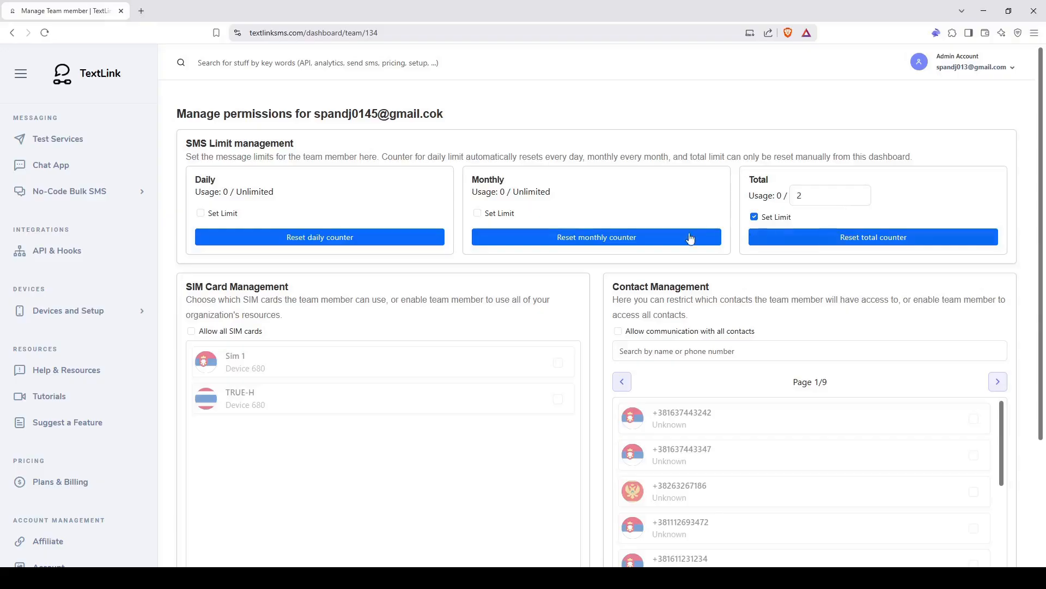
left_click(372, 237)
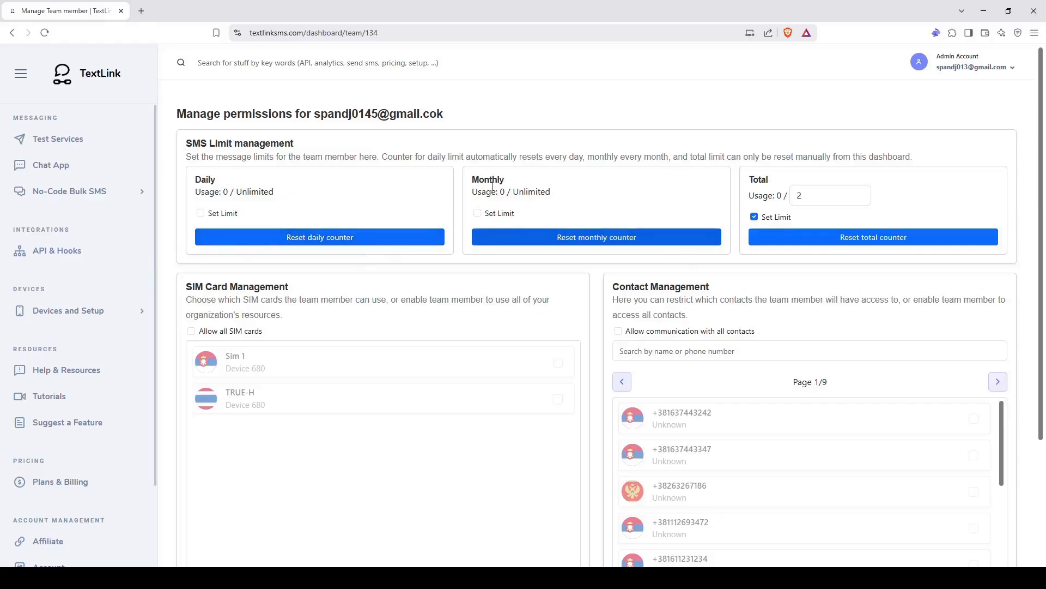
- Restrict the member's SIM card access to Sim 1 only and save it
scroll(441, 255, "down", 3)
scroll(441, 254, "up", 3)
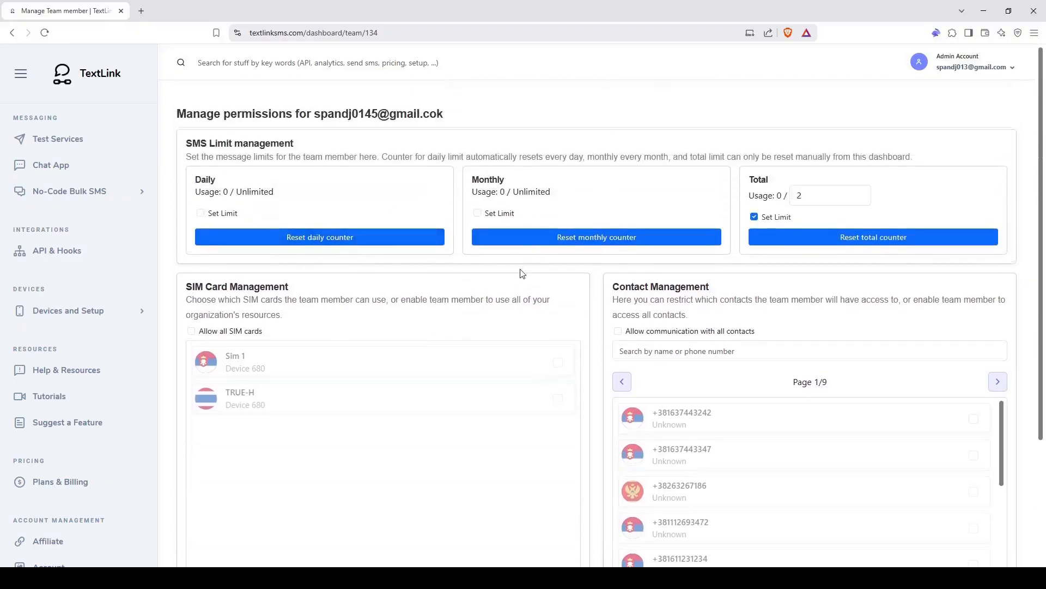
scroll(513, 277, "down", 1)
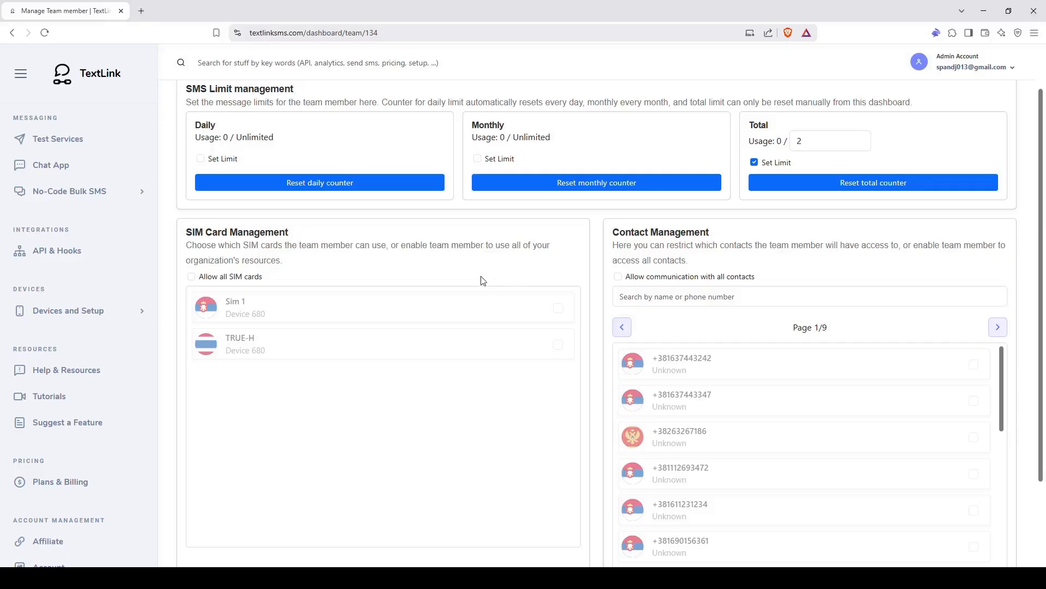
scroll(479, 282, "down", 1)
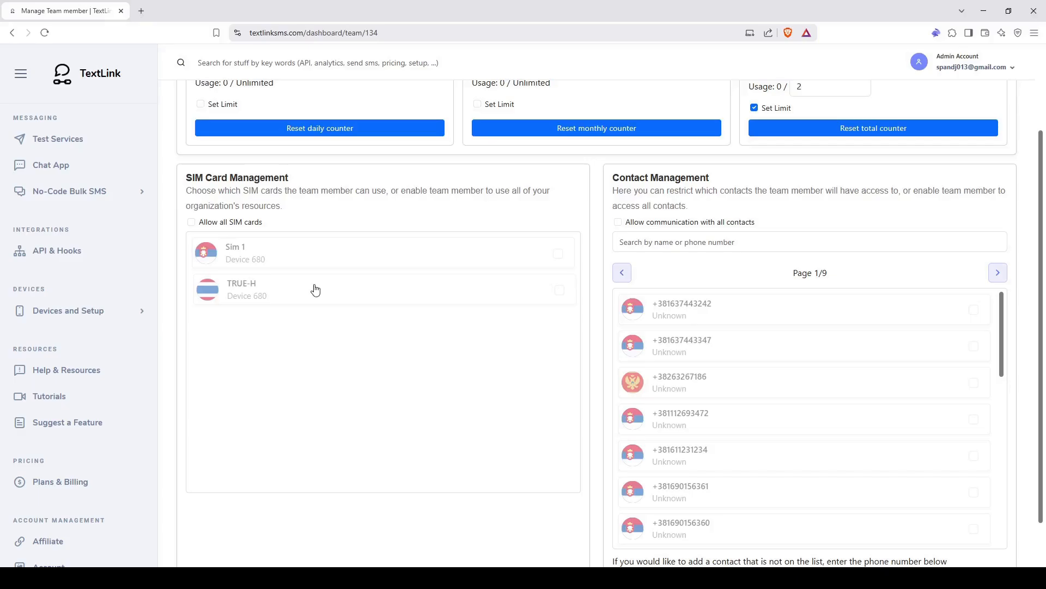
left_click(218, 228)
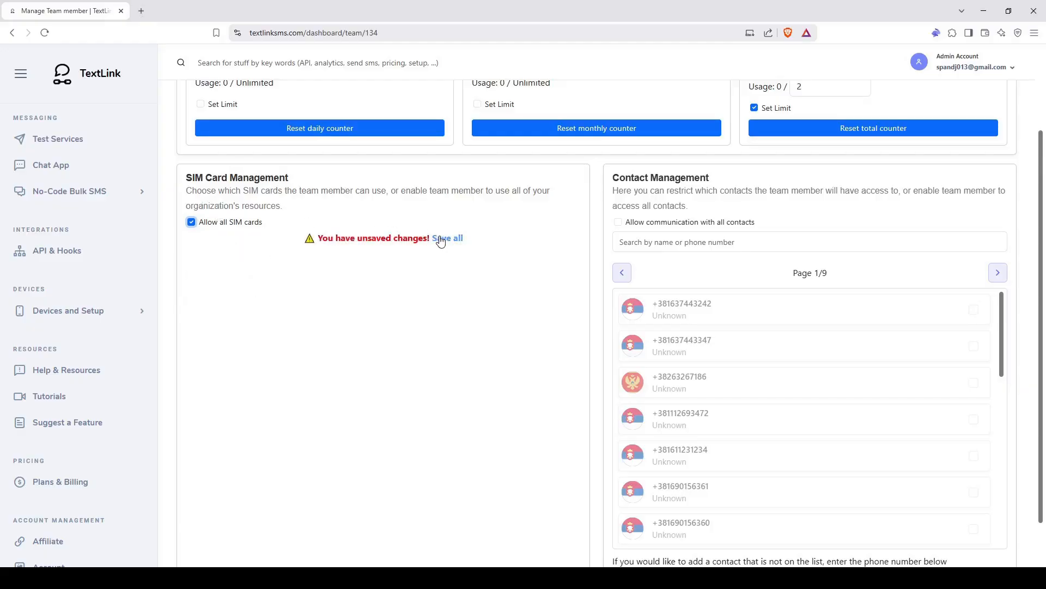
left_click(438, 239)
left_click(518, 353)
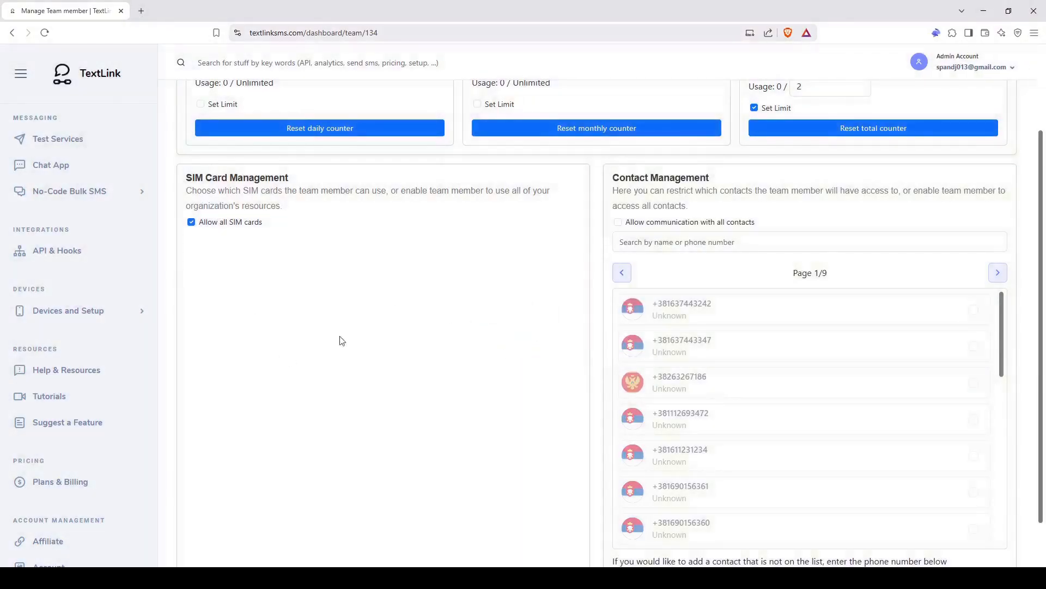
left_click(212, 228)
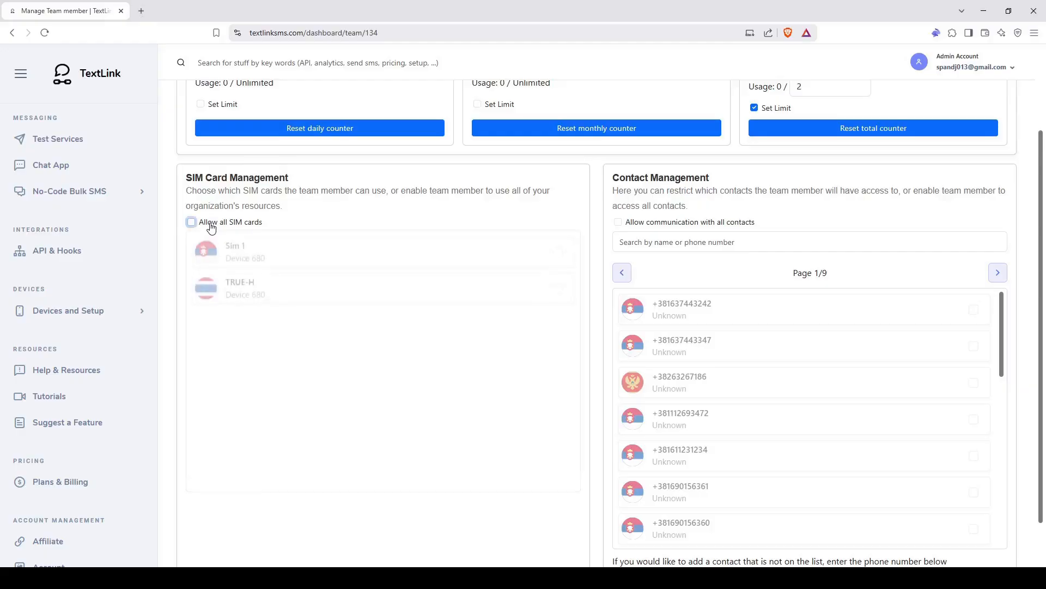
left_click(294, 263)
left_click(455, 500)
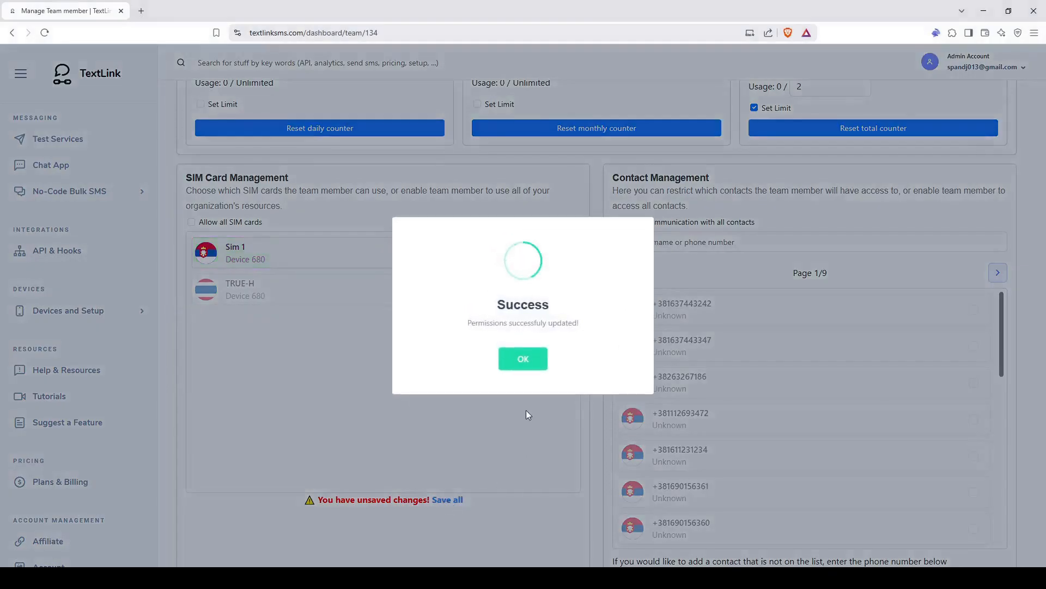
left_click(520, 359)
- Permit the first four contacts on page 1 and save the contact permissions
scroll(604, 279, "down", 1)
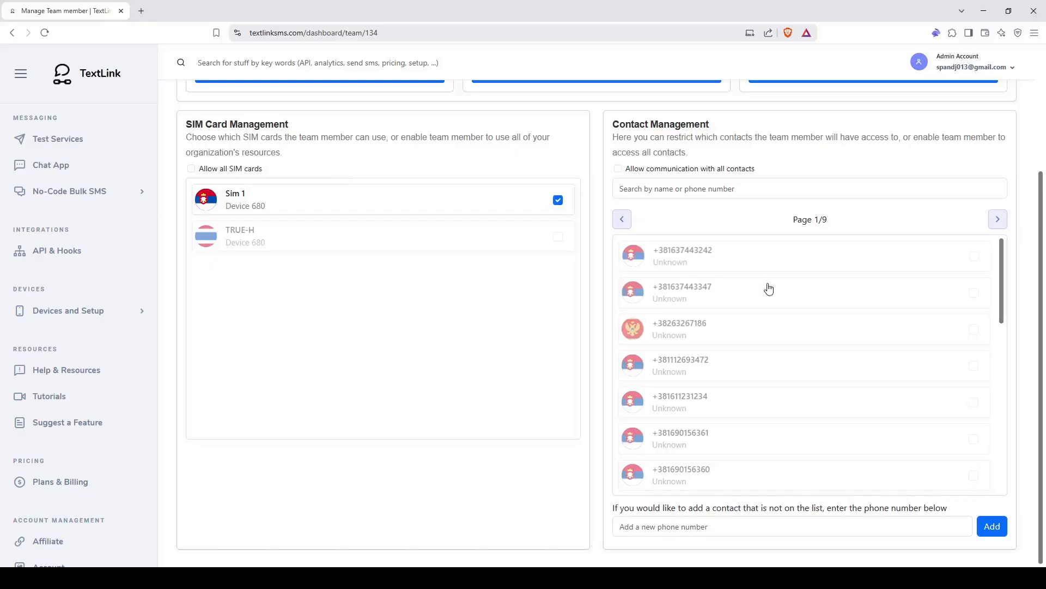
scroll(768, 287, "up", 1)
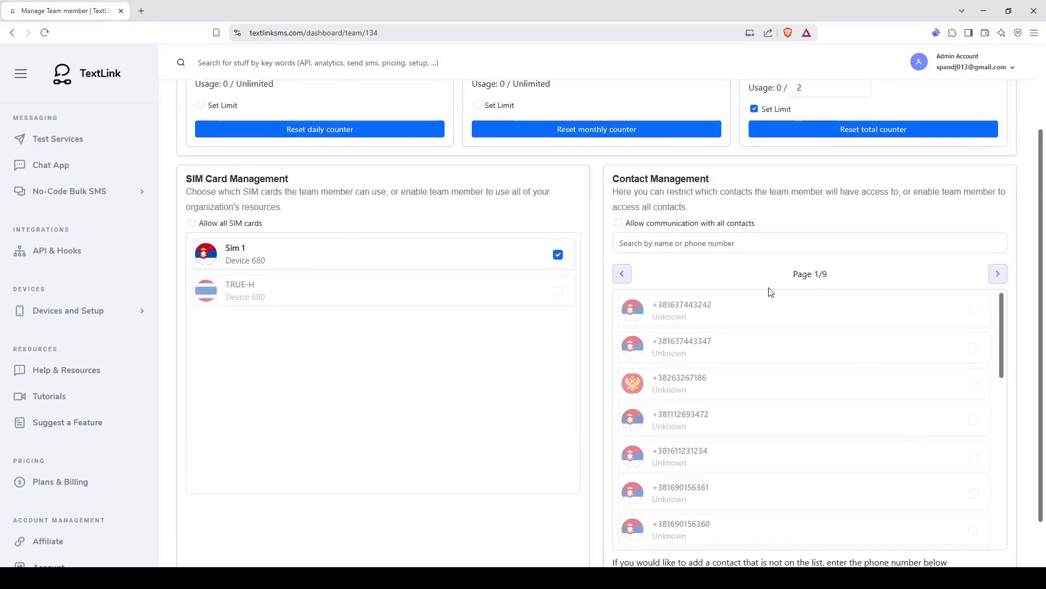
left_click(737, 322)
left_click(742, 347)
left_click(747, 383)
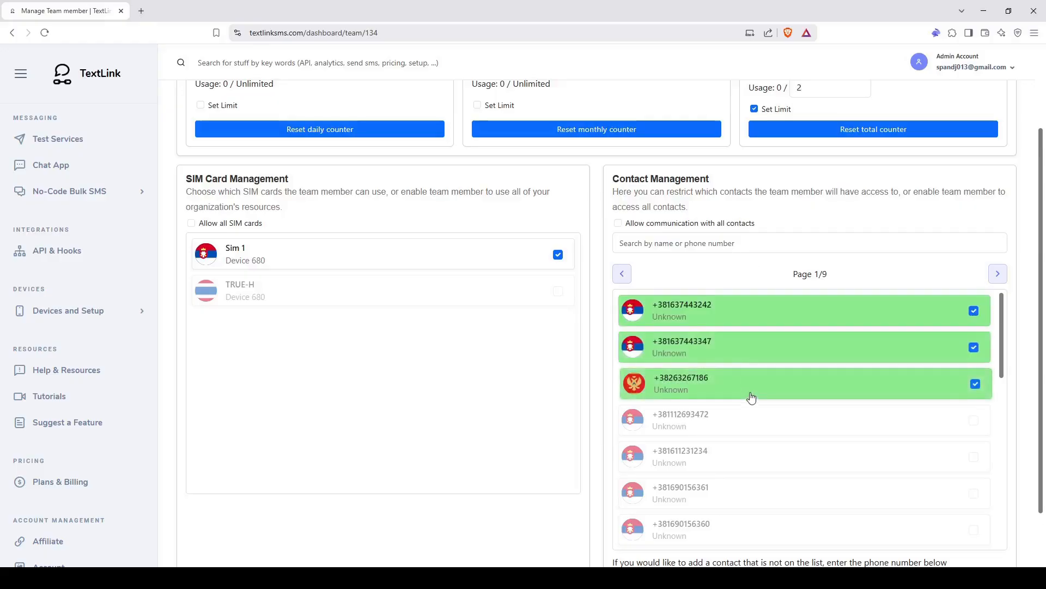
scroll(741, 381, "down", 1)
left_click(741, 377)
scroll(740, 354, "up", 1)
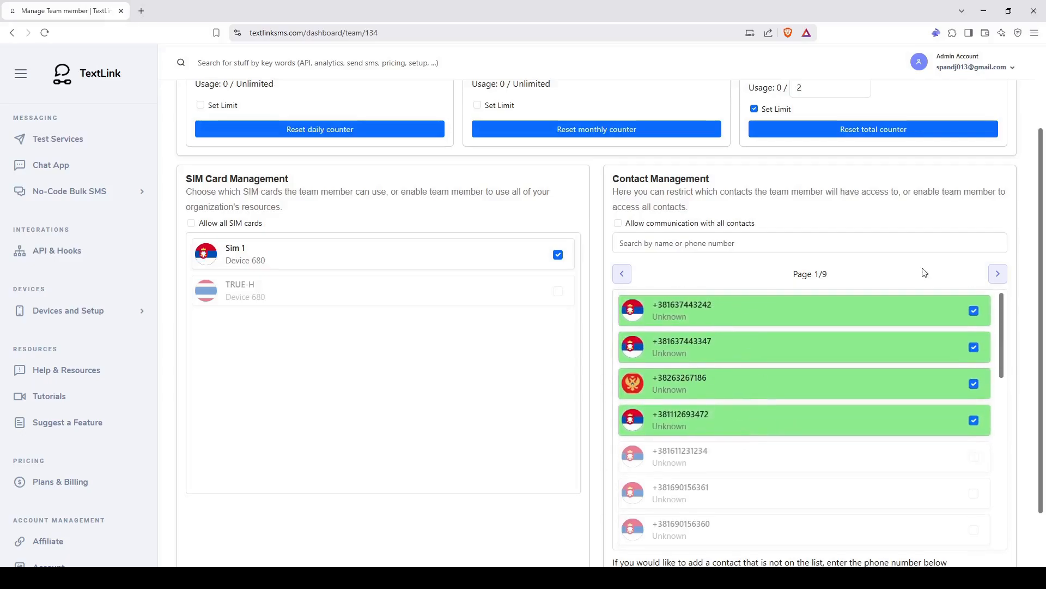
left_click(998, 274)
left_click(621, 273)
scroll(668, 284, "down", 1)
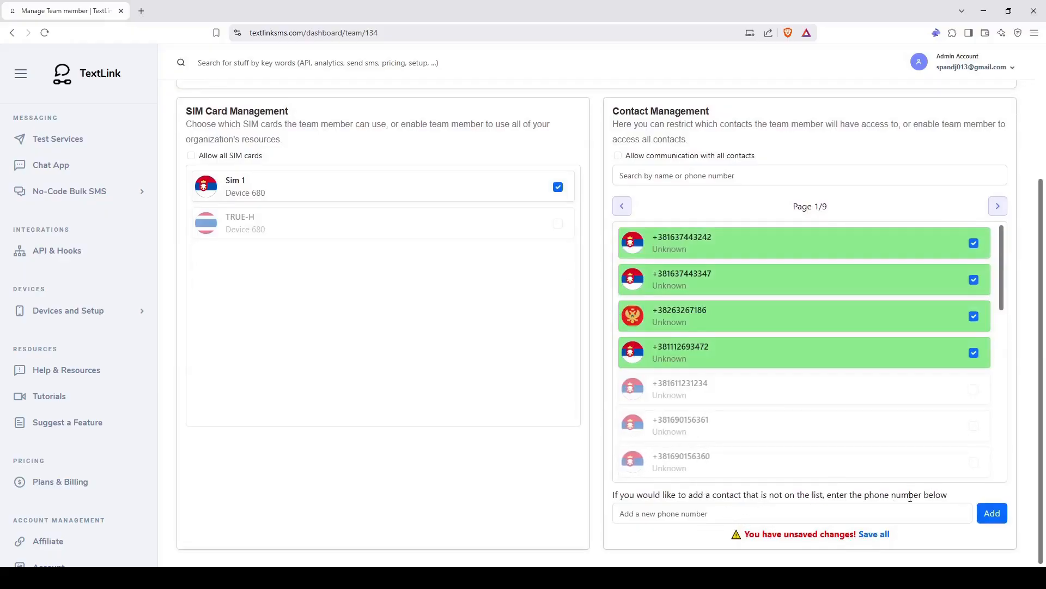
scroll(778, 403, "up", 2)
scroll(690, 217, "down", 2)
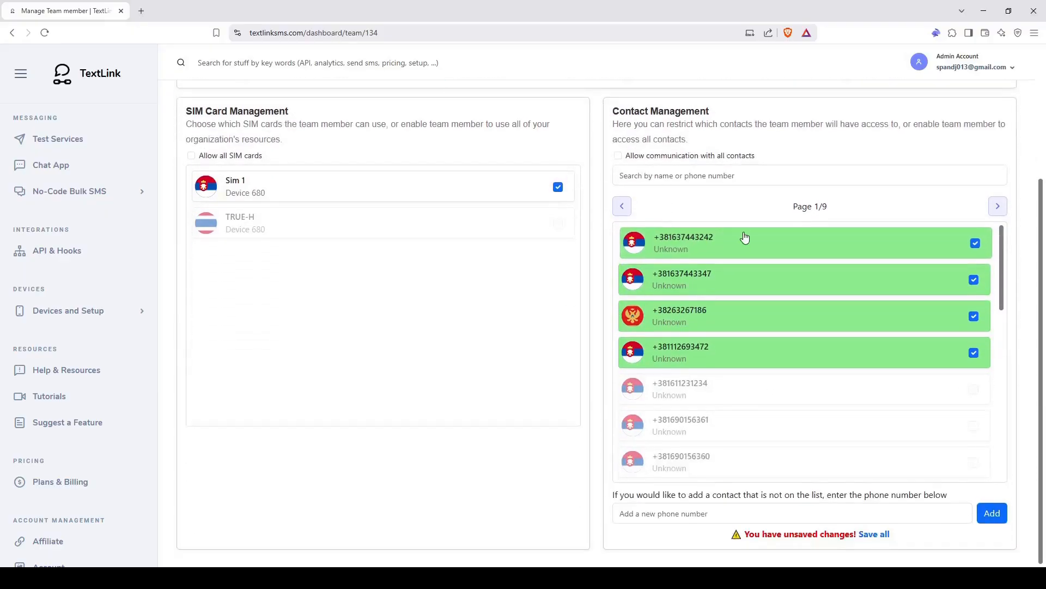
left_click(875, 533)
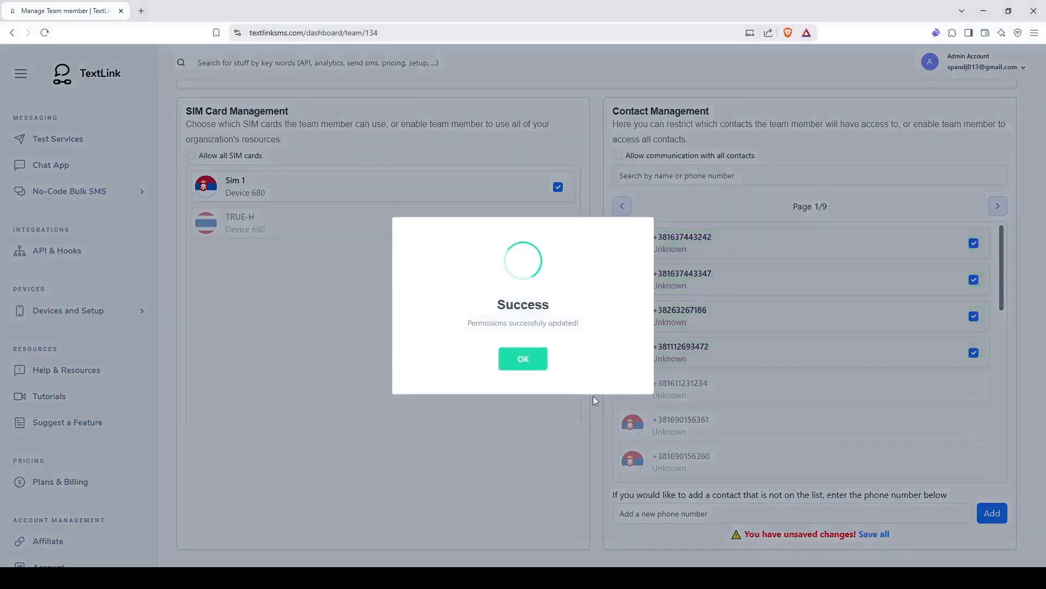